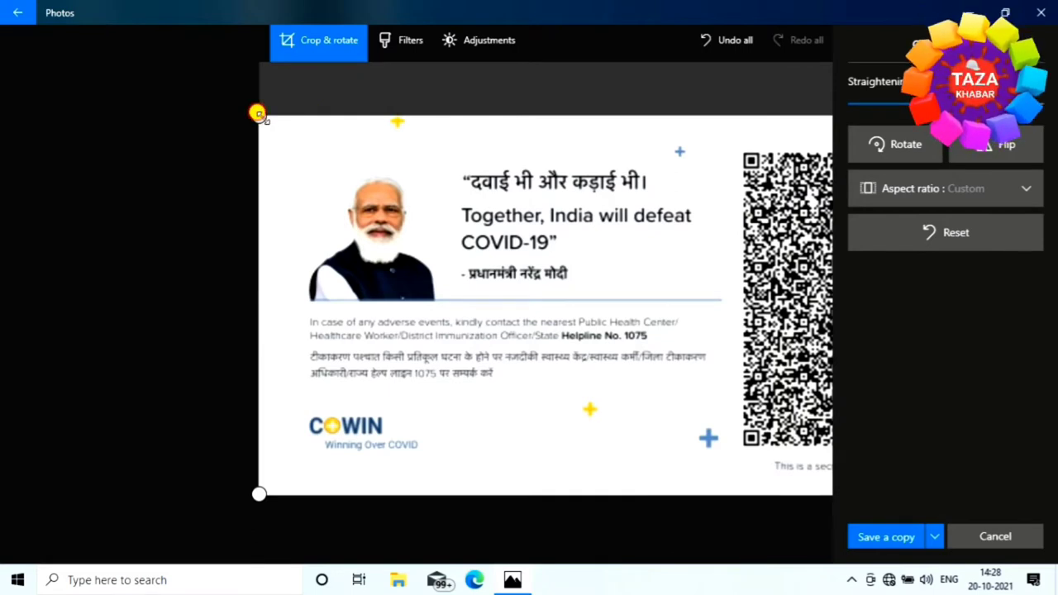
# Tighten the crop around the certificate's lower quote and QR code section, and save a JPG copy as hgfhg on the Desktop.
pyautogui.moveTo(258, 113); pyautogui.dragTo(251, 125)
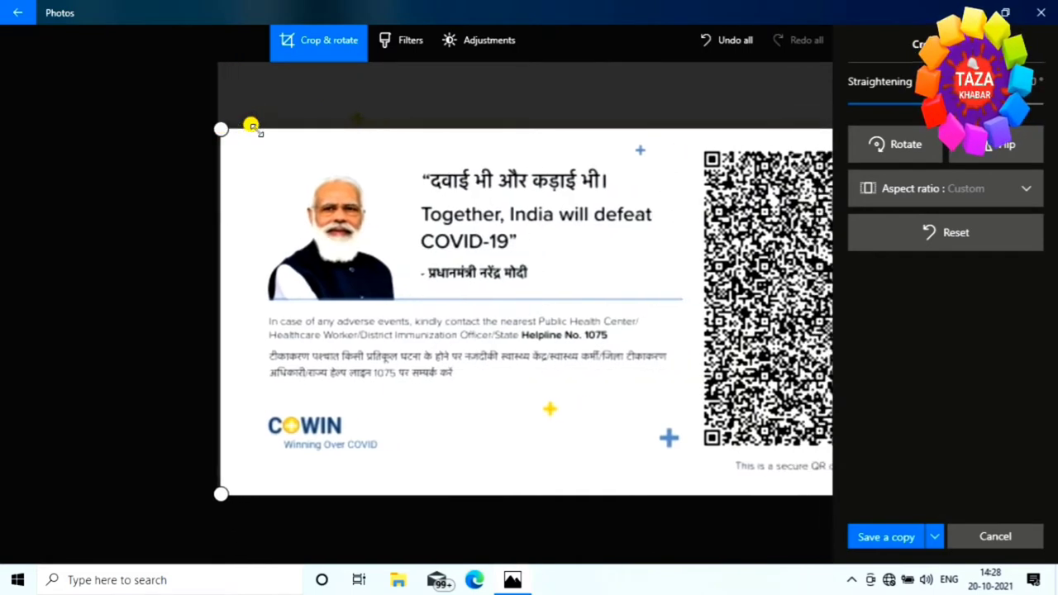
pyautogui.click(880, 537)
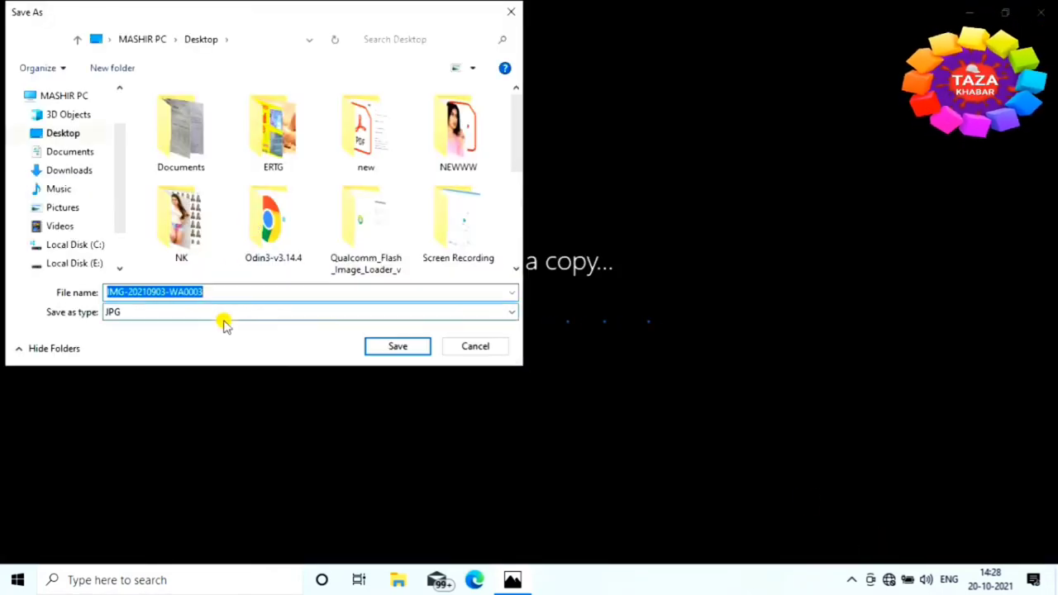
pyautogui.write('hgfhg')
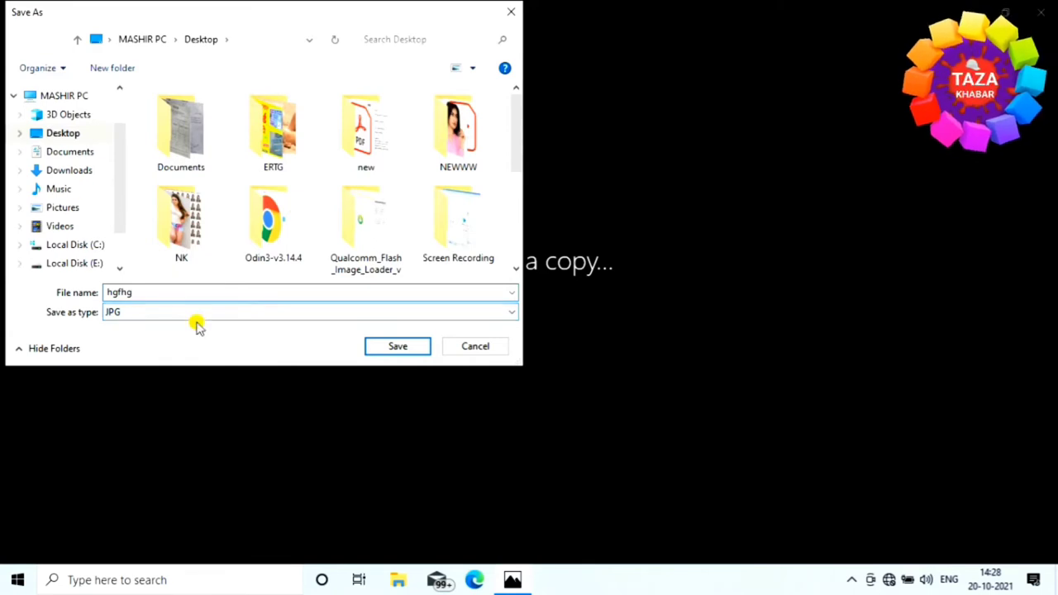
pyautogui.click(72, 134)
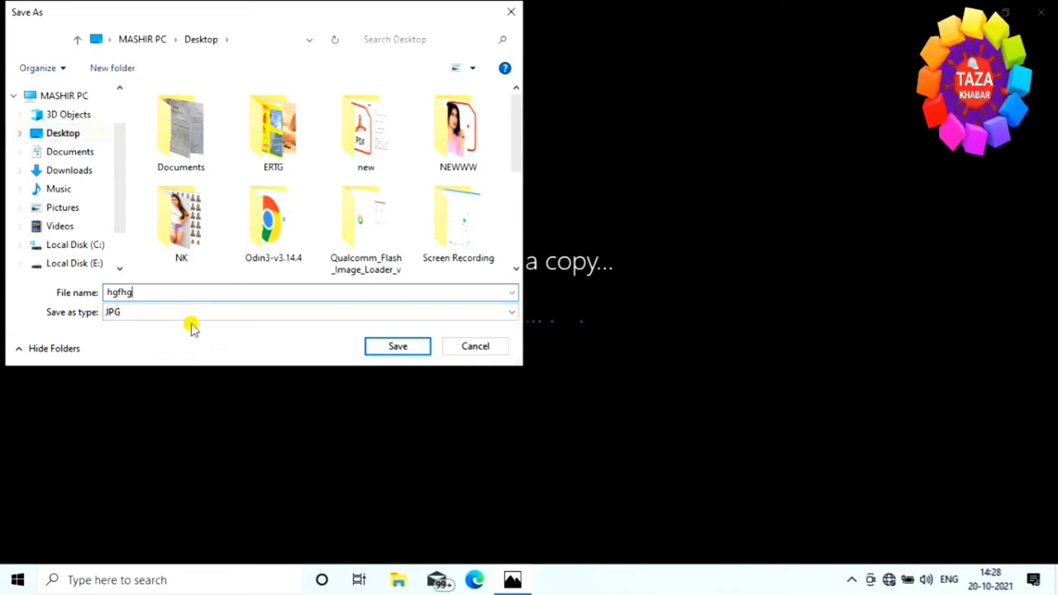
pyautogui.click(394, 348)
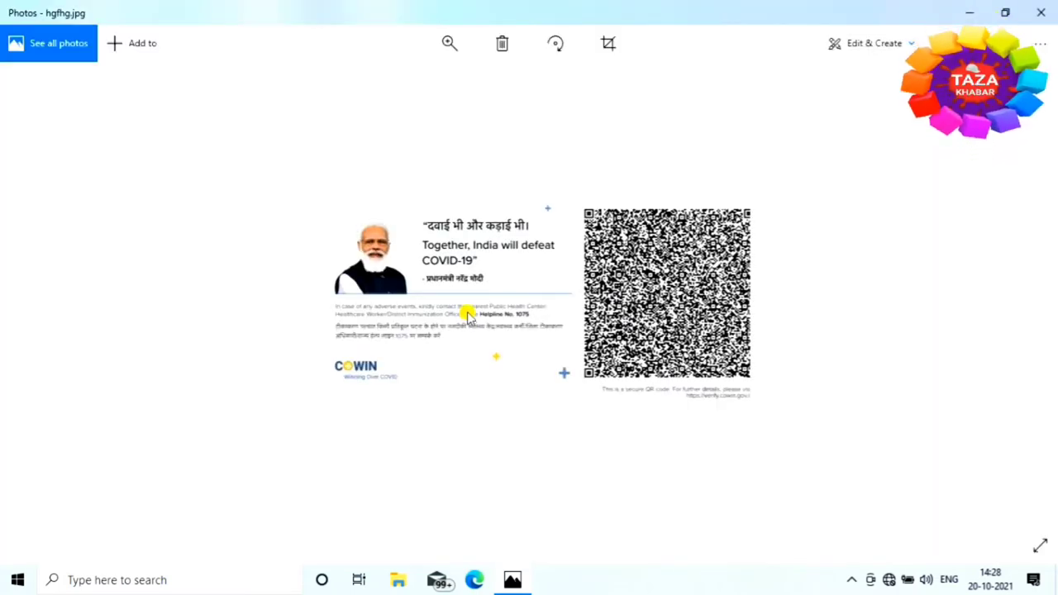
pyautogui.click(1037, 18)
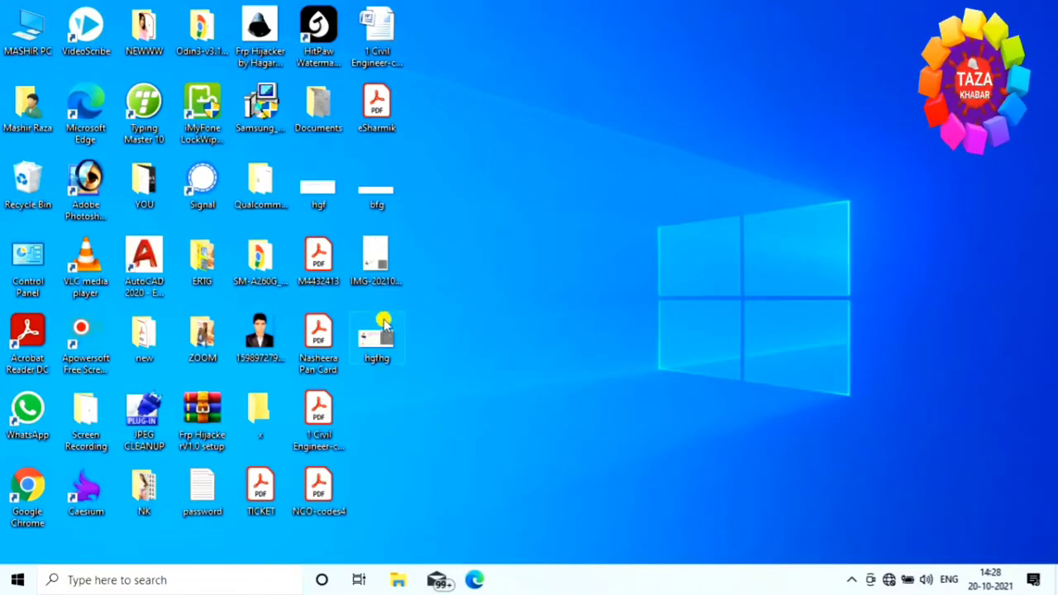
# Open IMG-20210903-WA0003 from the Desktop and crop it to the upper section with the beneficiary and vaccination details.
pyautogui.doubleClick(384, 254)
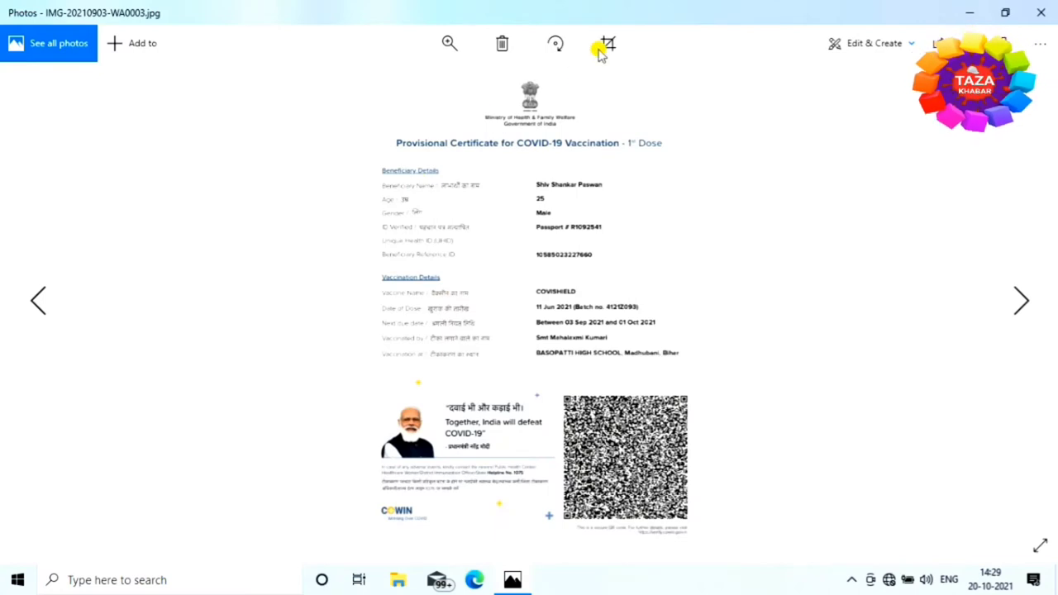
pyautogui.click(608, 48)
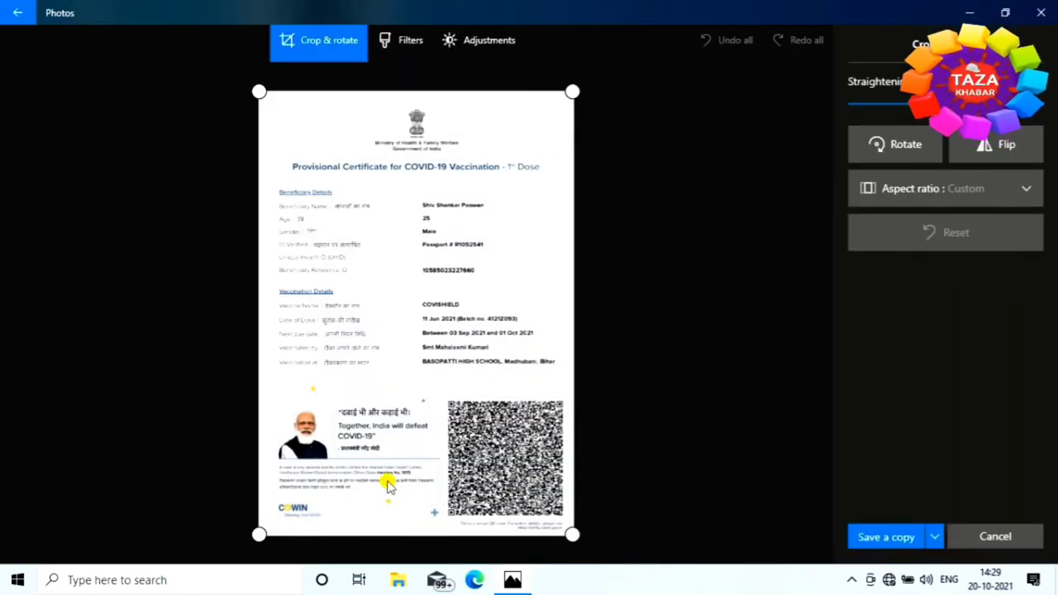
pyautogui.moveTo(258, 535); pyautogui.dragTo(260, 366)
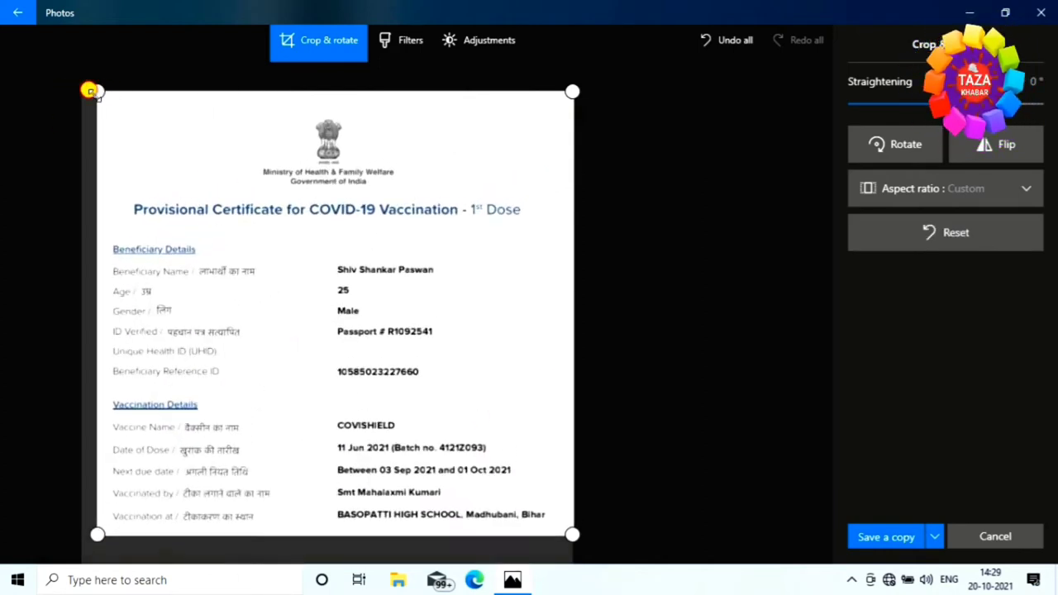
pyautogui.moveTo(91, 89); pyautogui.dragTo(42, 99)
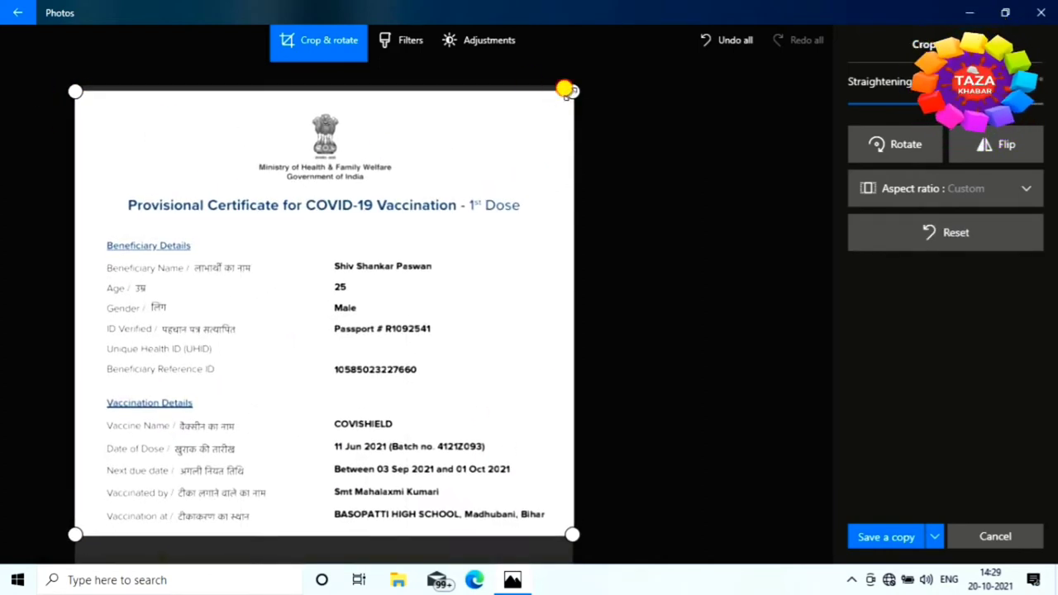
pyautogui.click(566, 90)
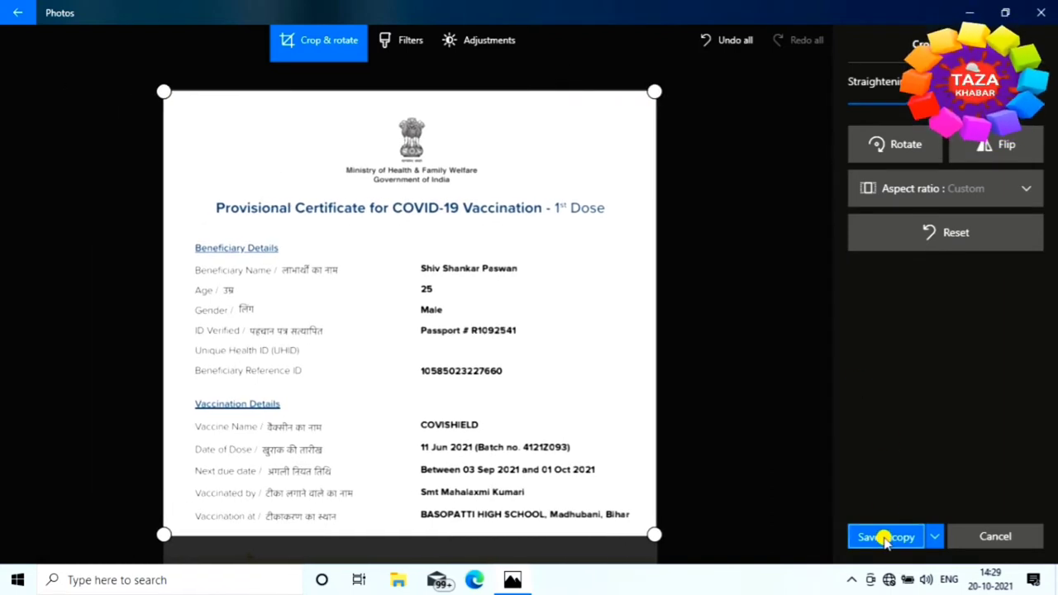
# Save the cropped upper section as a JPG copy named fghjgf on the Desktop.
pyautogui.click(884, 537)
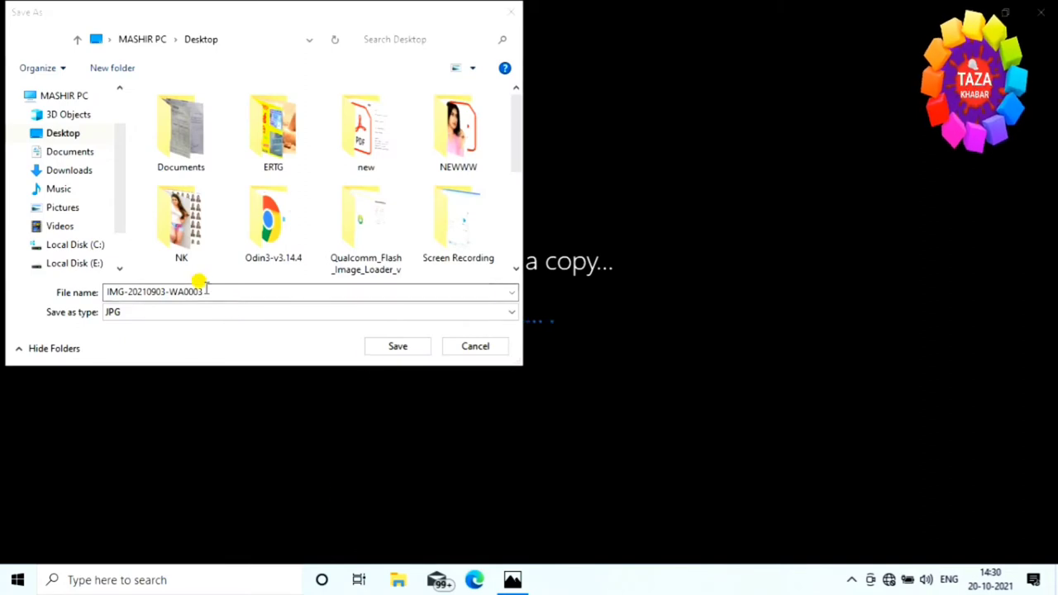
pyautogui.moveTo(201, 289); pyautogui.dragTo(69, 298)
pyautogui.write('fghjgf')
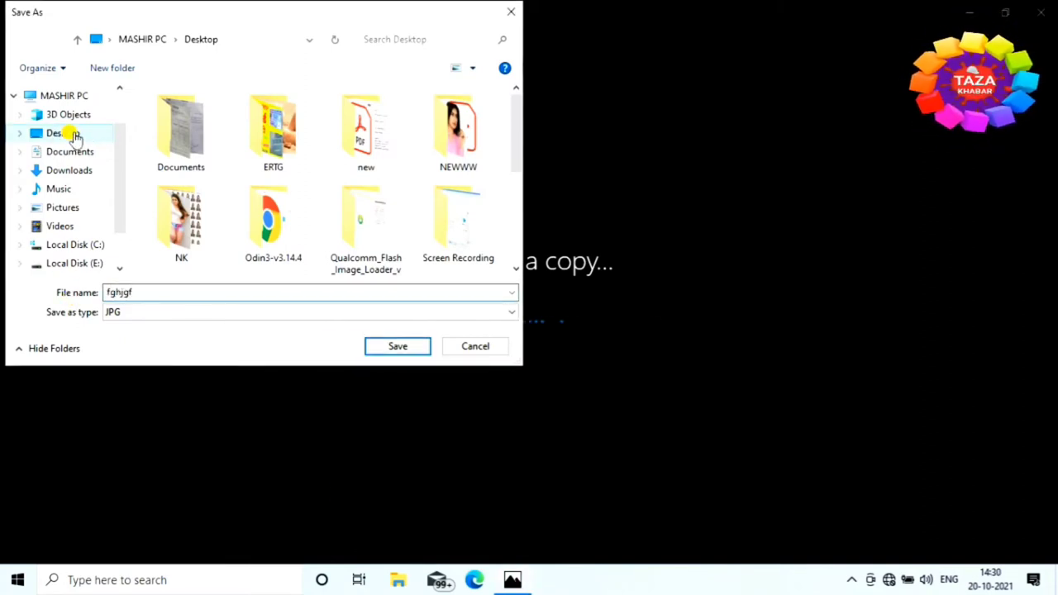
pyautogui.click(395, 345)
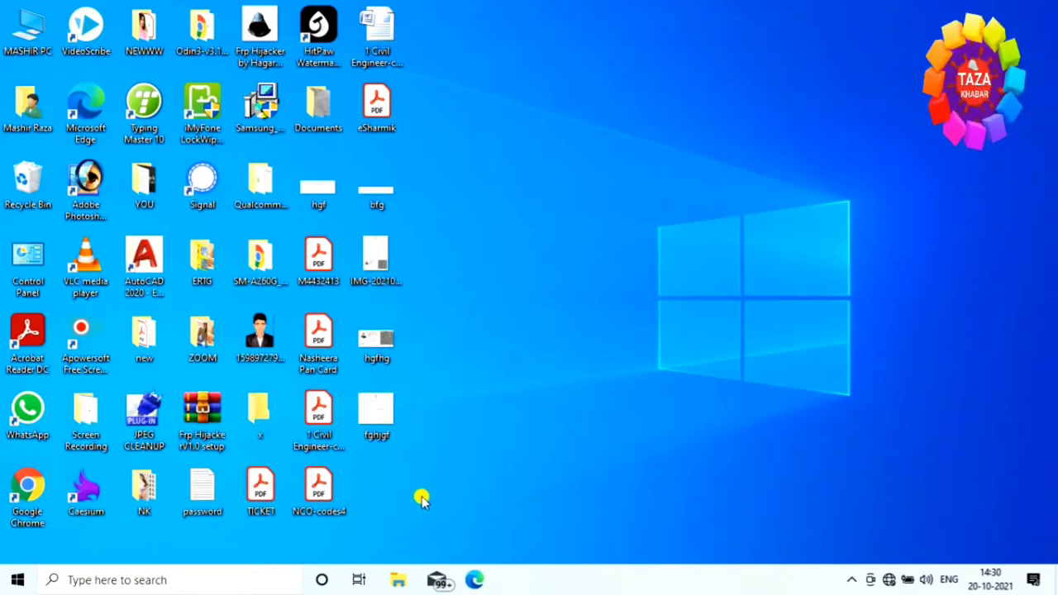
# Launch Caesium and add hgfhg.jpg from the Desktop to the compression list.
pyautogui.doubleClick(86, 491)
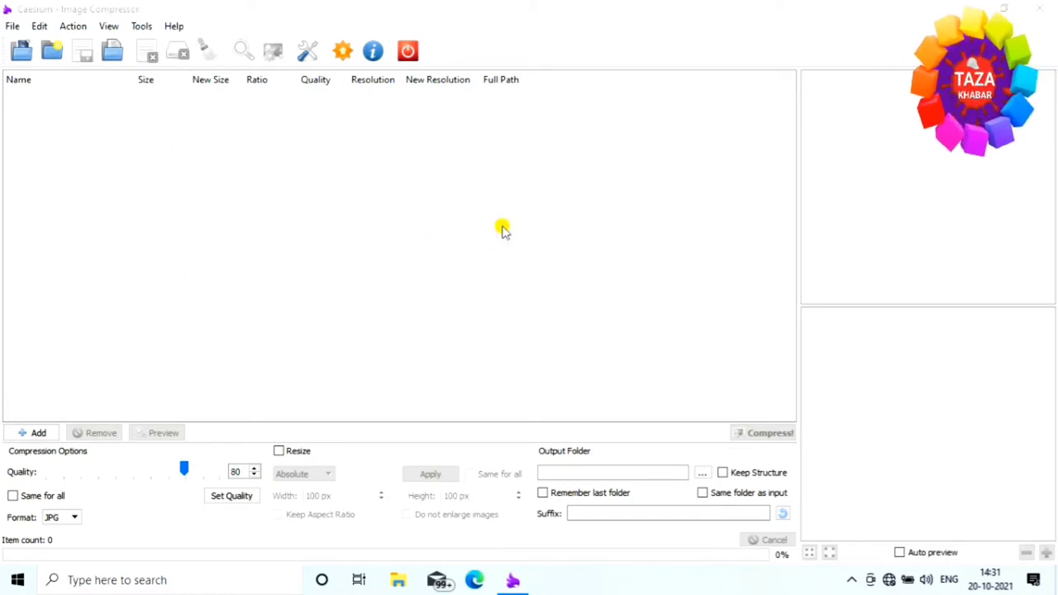
pyautogui.click(22, 53)
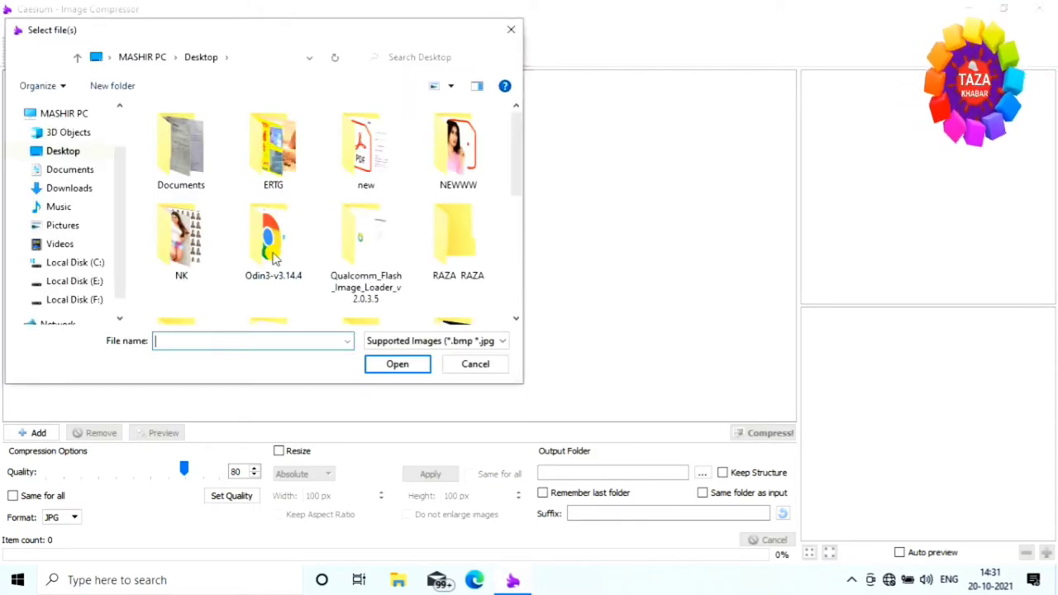
pyautogui.scroll(-5, 331, 231)
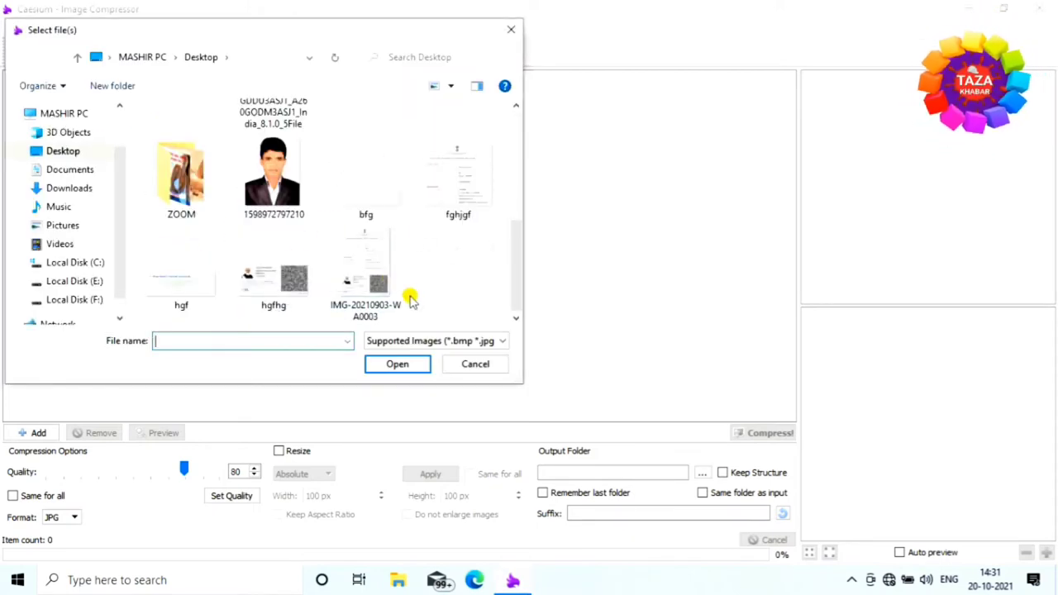
pyautogui.click(272, 277)
pyautogui.click(398, 368)
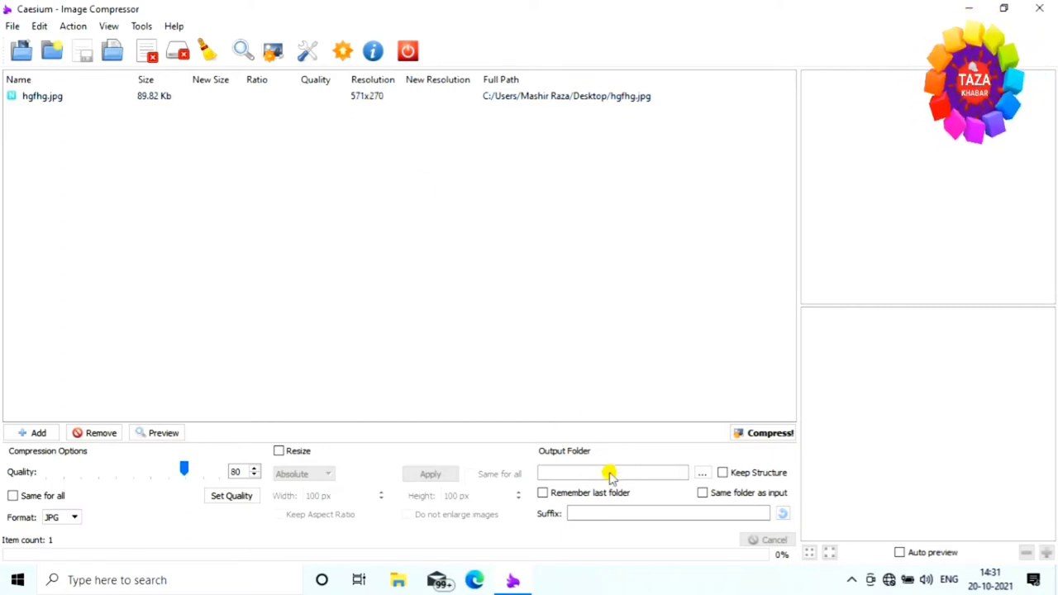
# Set the output folder to the Desktop folder that bears the account owner's surname.
pyautogui.click(702, 474)
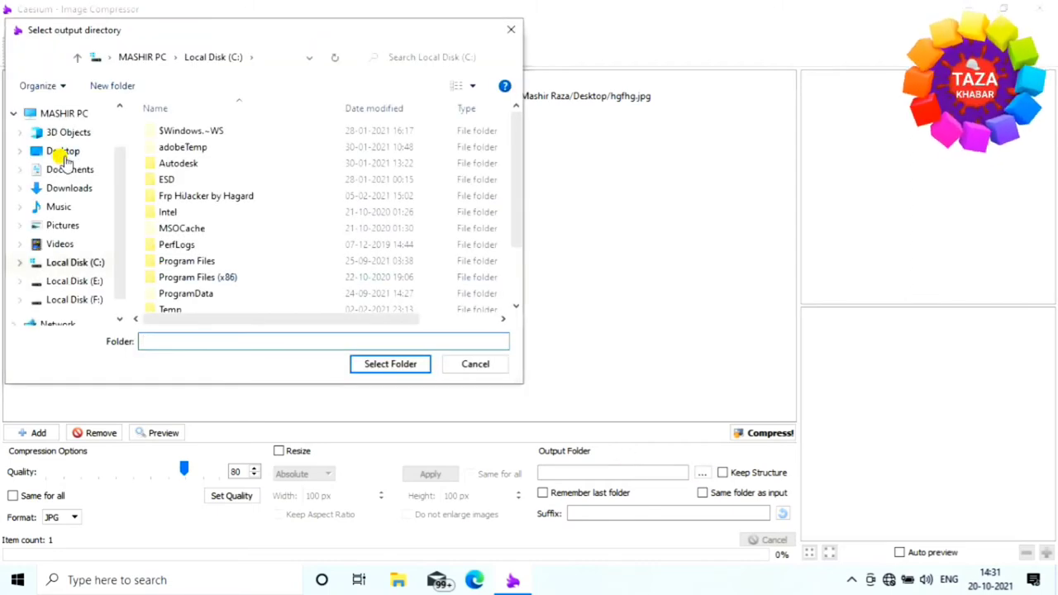
pyautogui.click(58, 151)
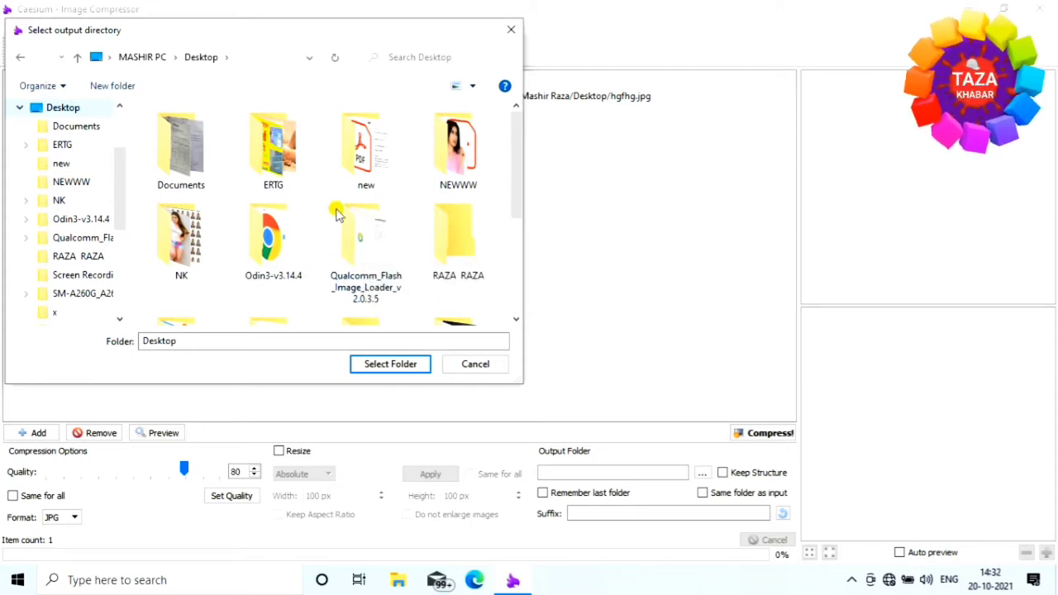
pyautogui.click(454, 263)
pyautogui.click(390, 363)
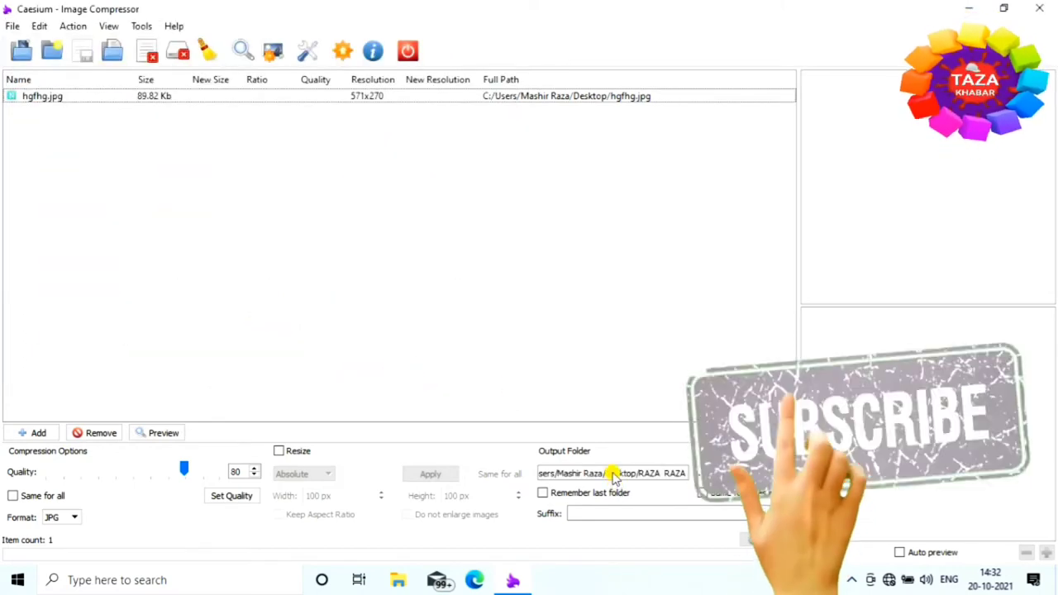
# Enable absolute resizing for hgfhg.jpg and apply a width of 571 px and a height of 270 px.
pyautogui.click(377, 100)
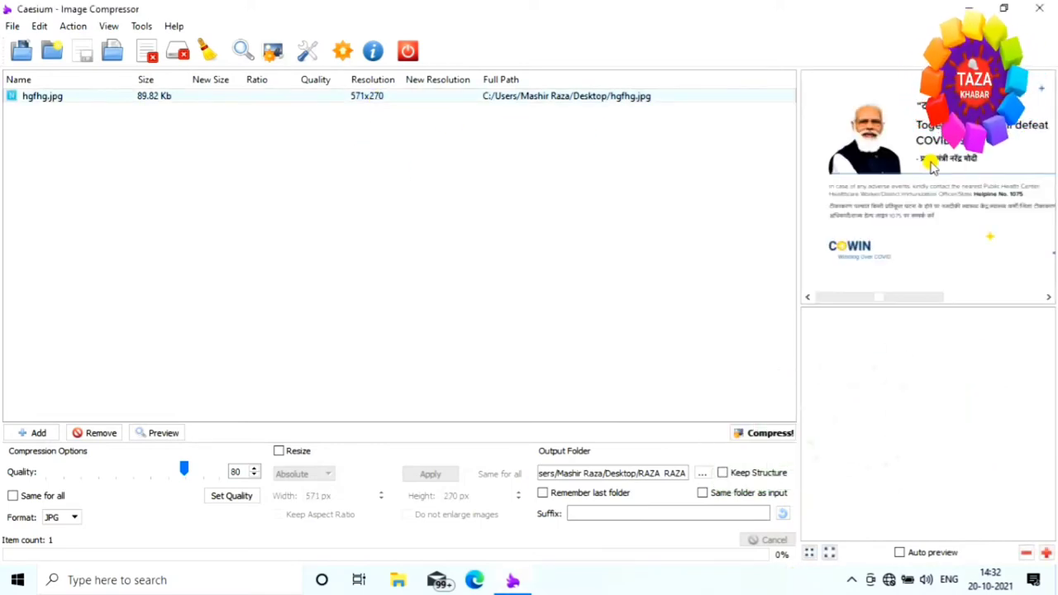
pyautogui.click(278, 453)
pyautogui.click(324, 495)
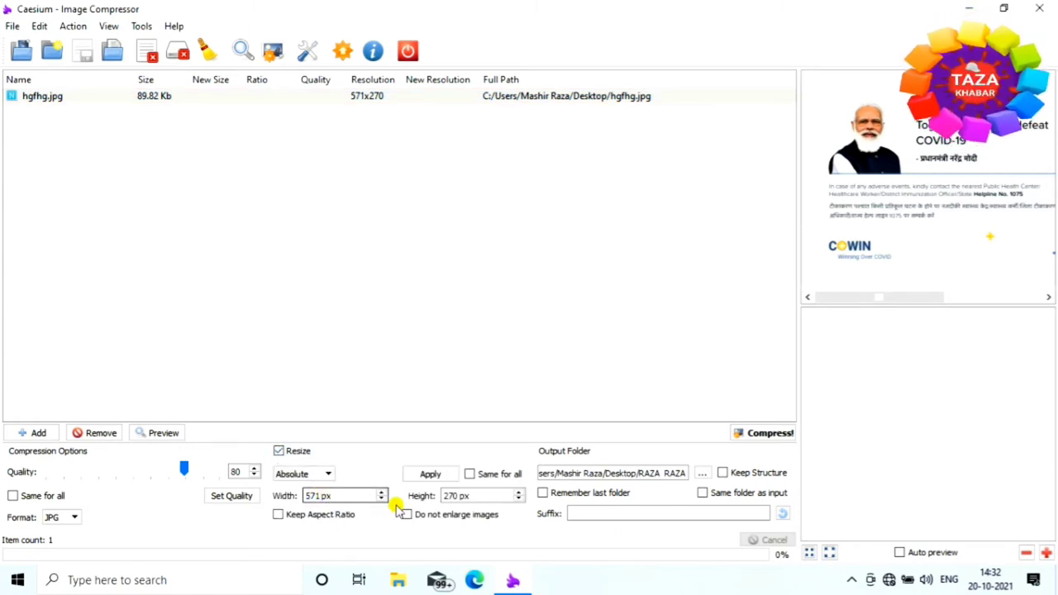
pyautogui.click(441, 496)
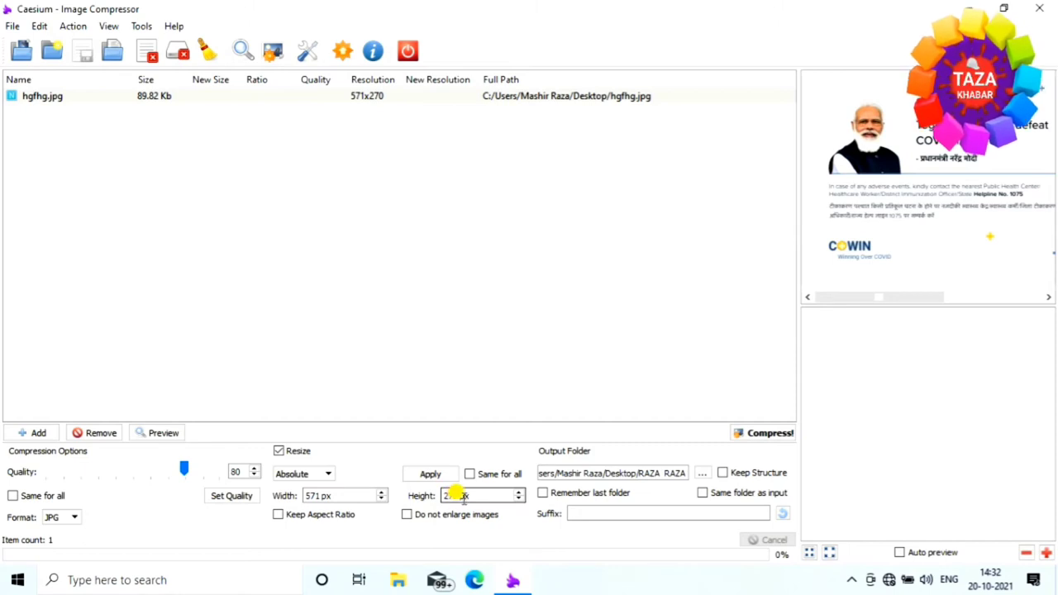
pyautogui.click(306, 496)
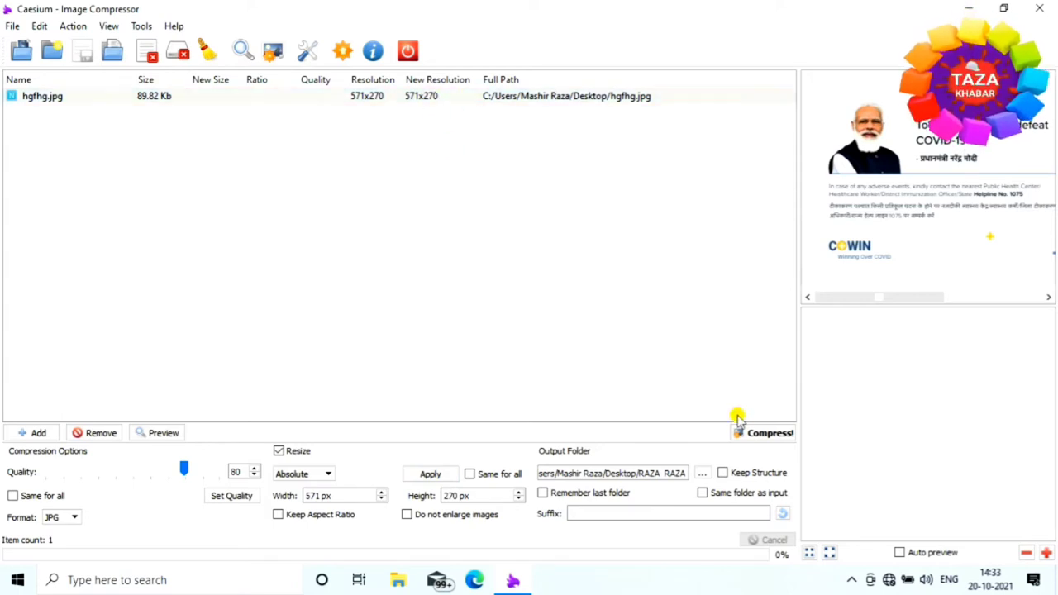
# Compress hgfhg.jpg and open the output folder on the Desktop to check the compressed image.
pyautogui.click(767, 438)
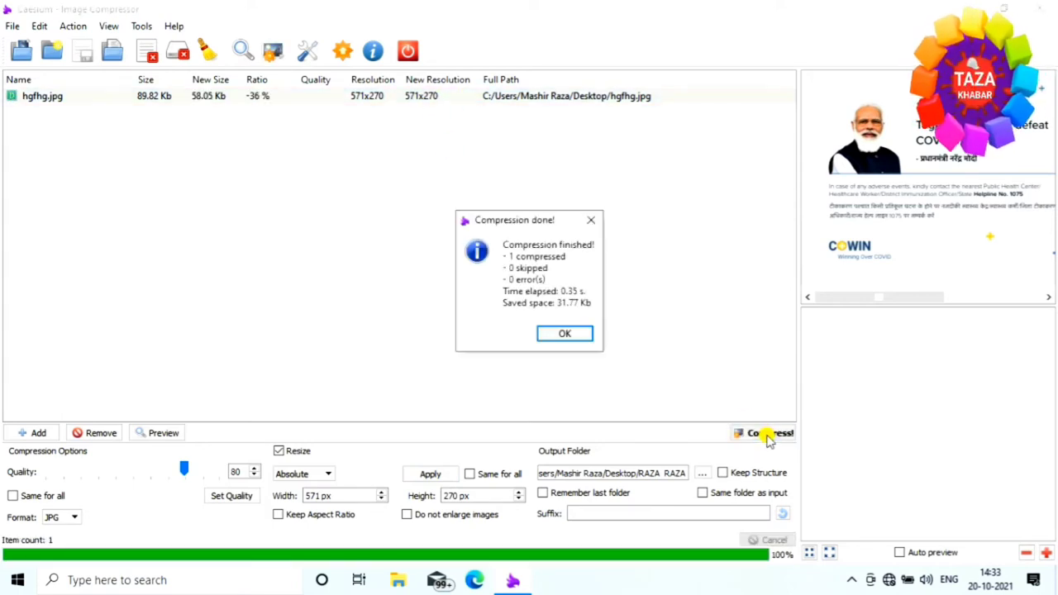
pyautogui.click(568, 335)
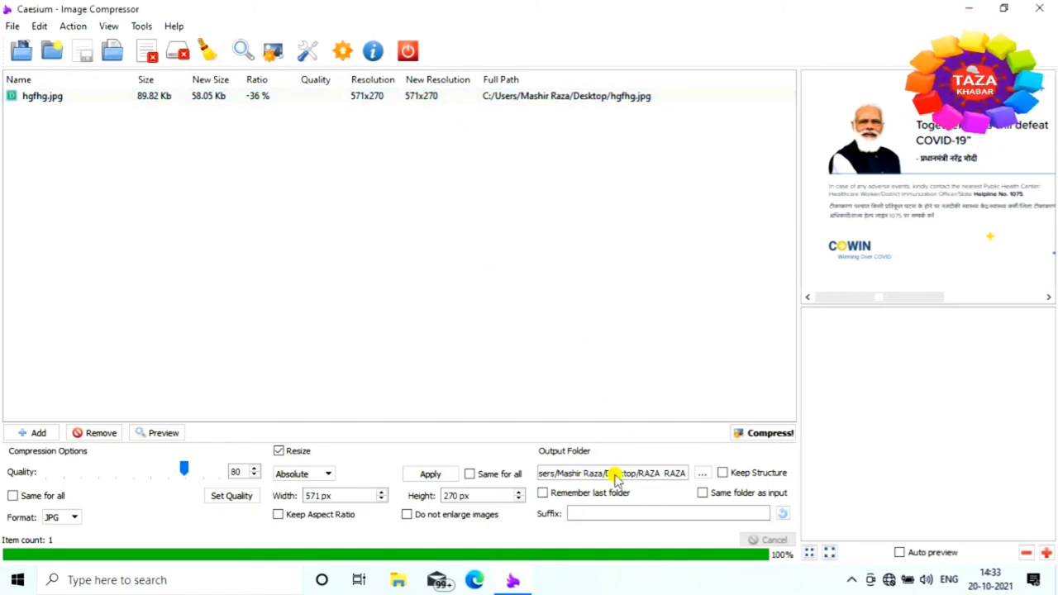
pyautogui.click(968, 8)
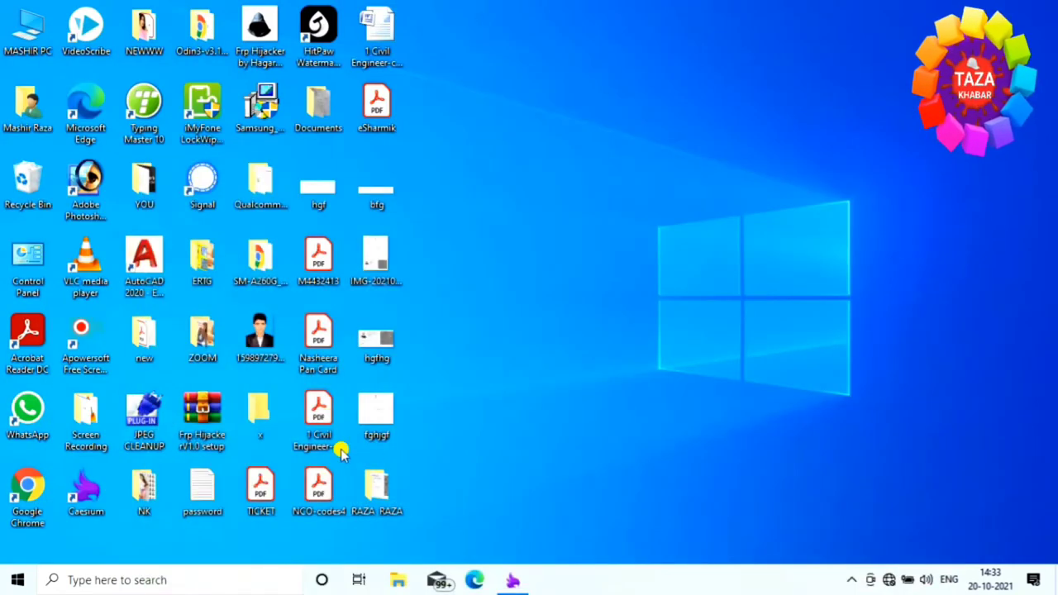
pyautogui.doubleClick(370, 496)
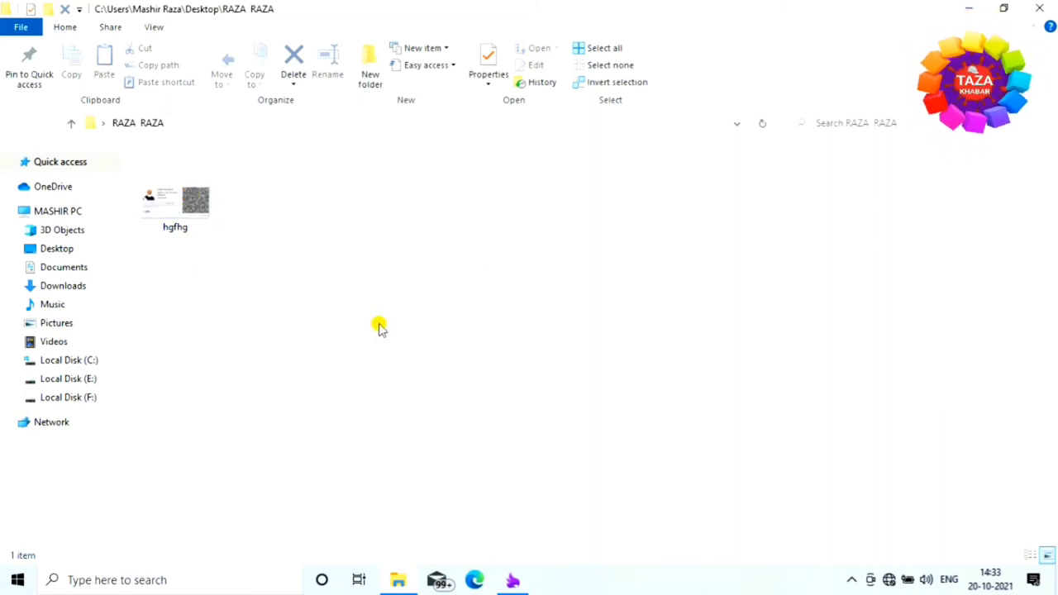
# Switch back to Caesium, add fghjgf.jpg from the Desktop and select it in the compression list.
pyautogui.click(513, 582)
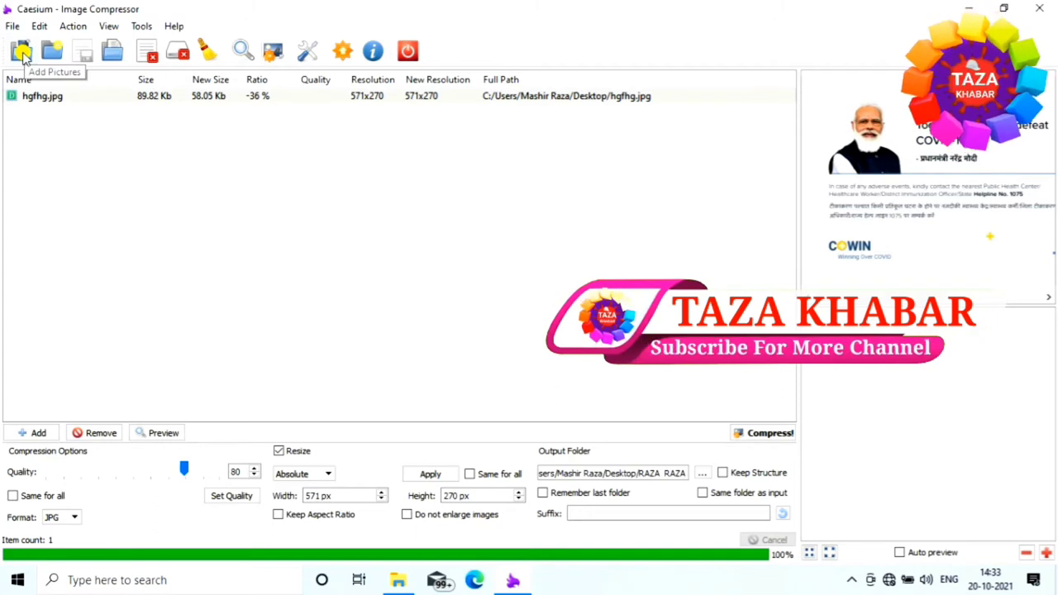
pyautogui.click(21, 52)
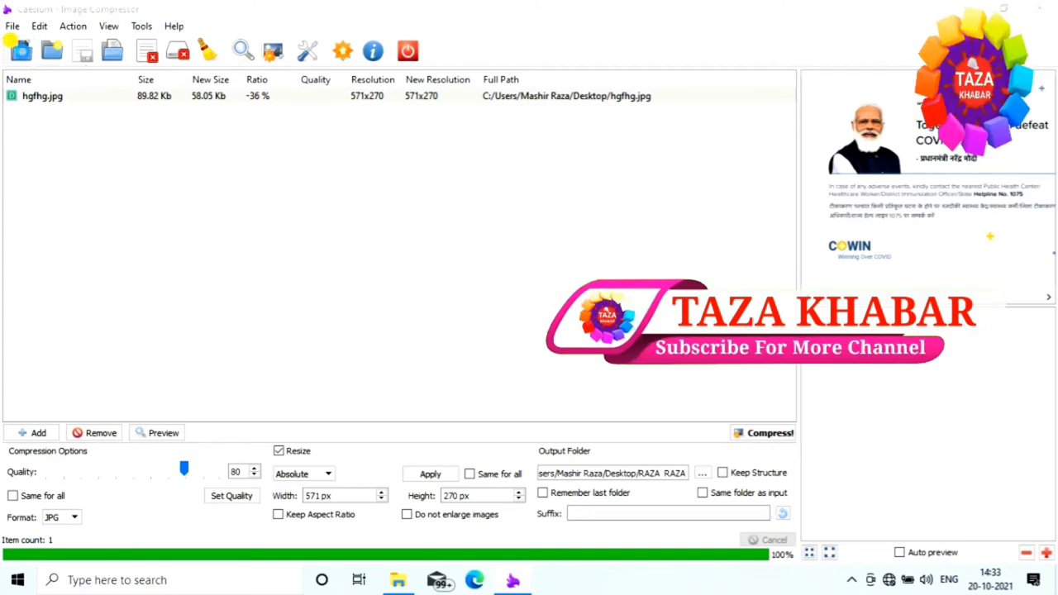
pyautogui.scroll(-5, 362, 263)
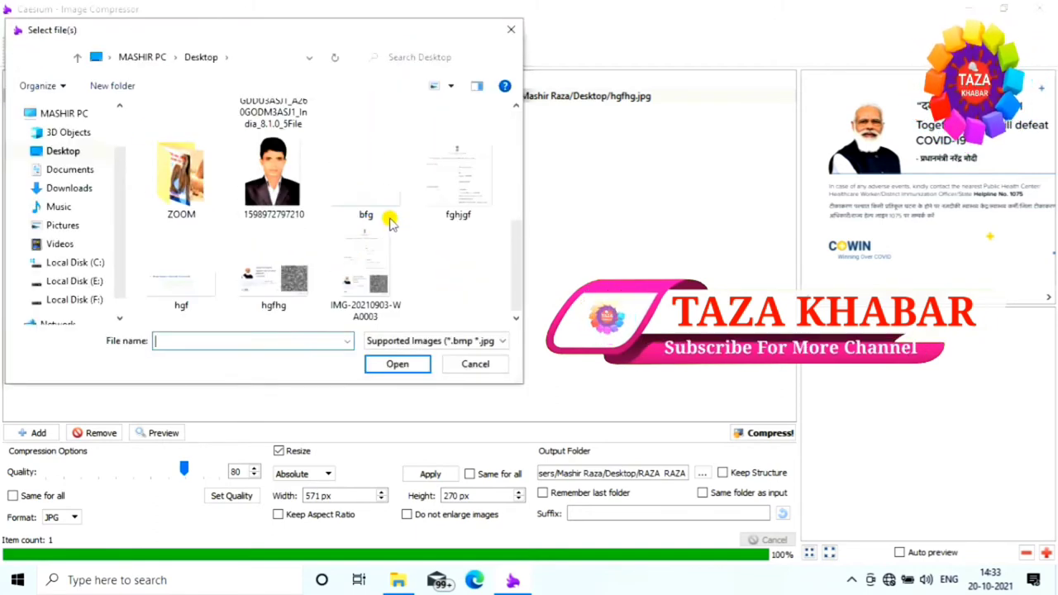
pyautogui.click(452, 217)
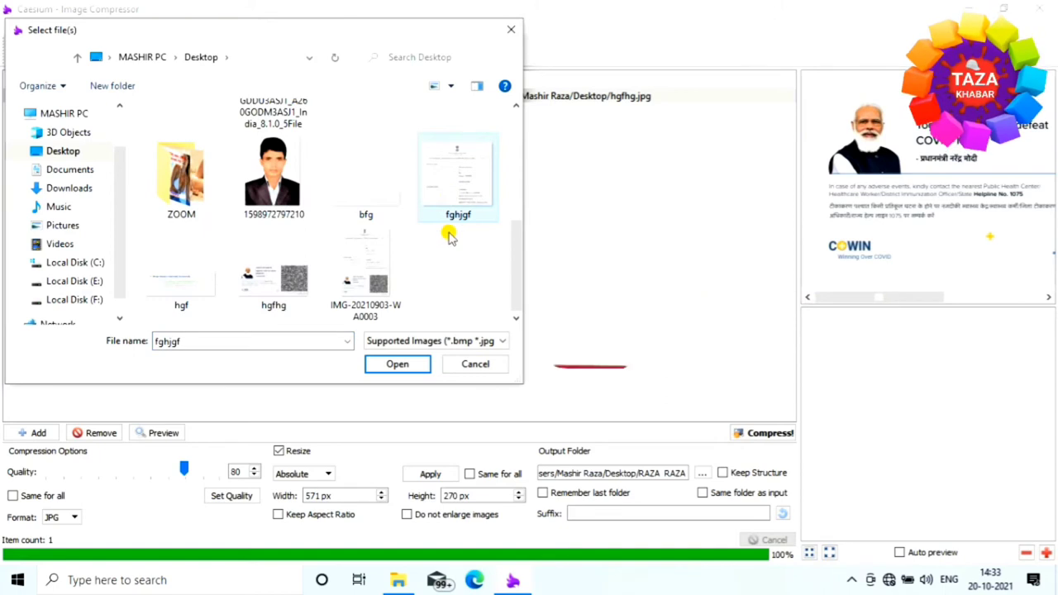
pyautogui.click(396, 363)
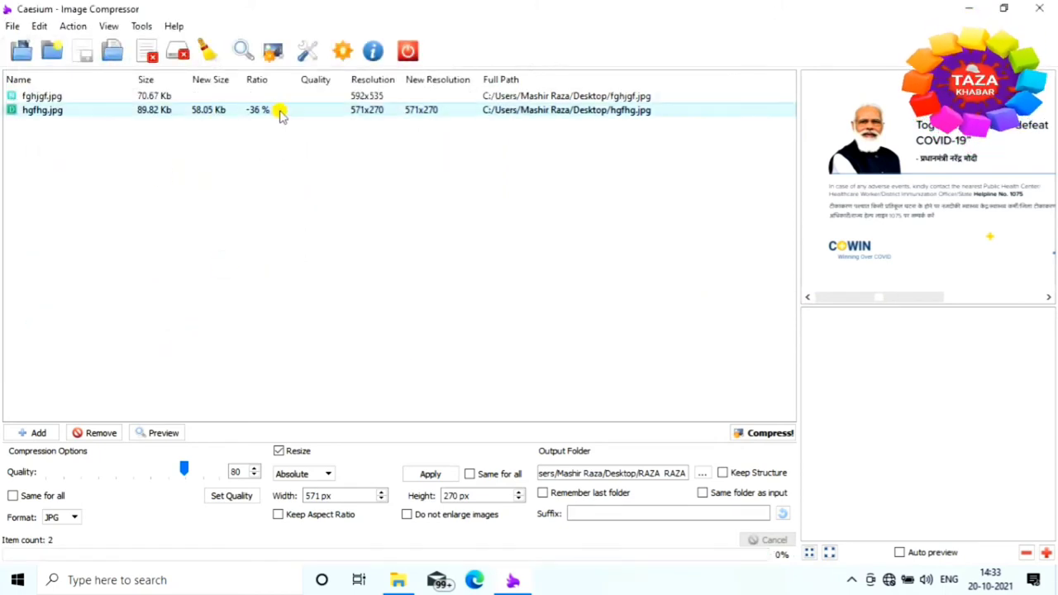
pyautogui.click(361, 97)
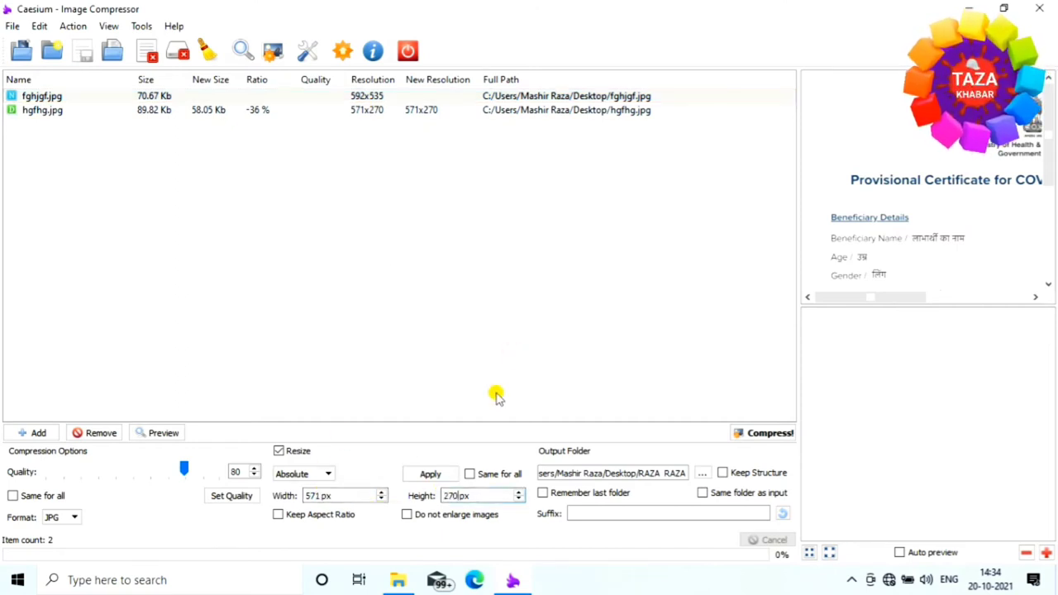
# Apply the 571 x 270 px resize to fghjgf.jpg, compress the listed images and dismiss the compression report.
pyautogui.click(430, 475)
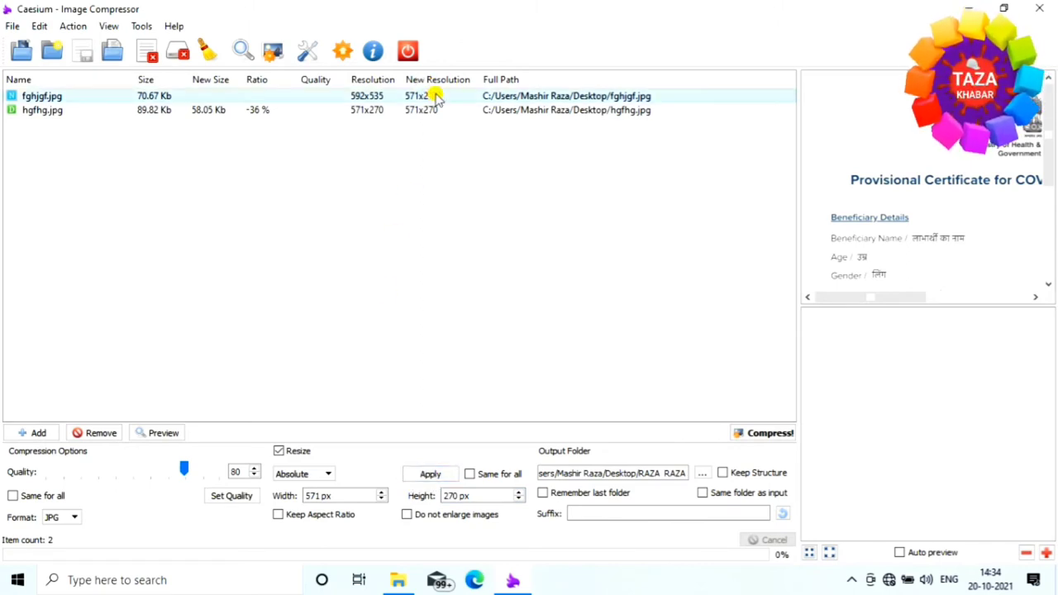
pyautogui.click(760, 434)
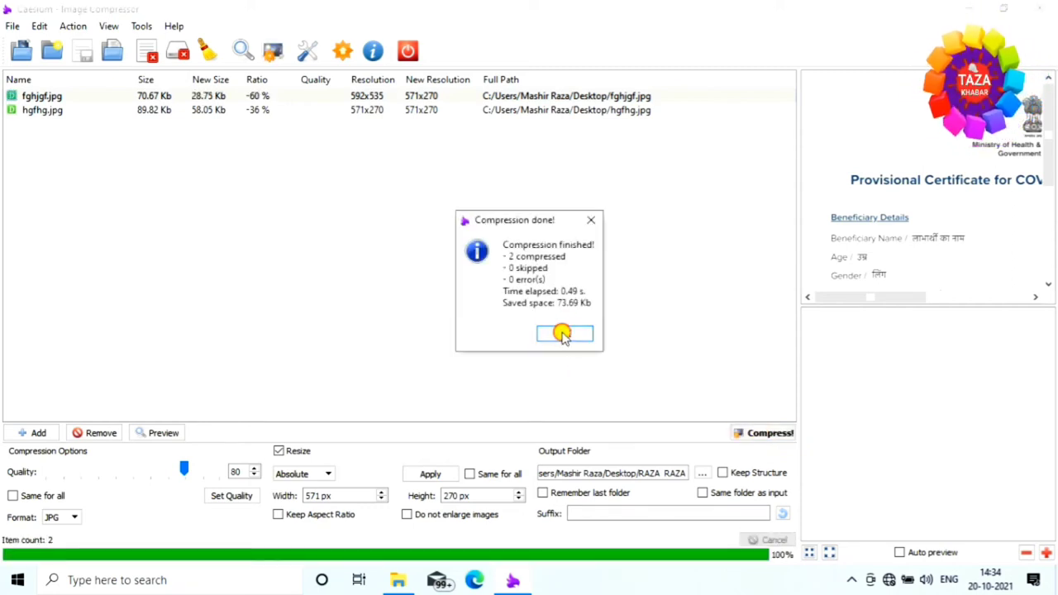
pyautogui.click(562, 333)
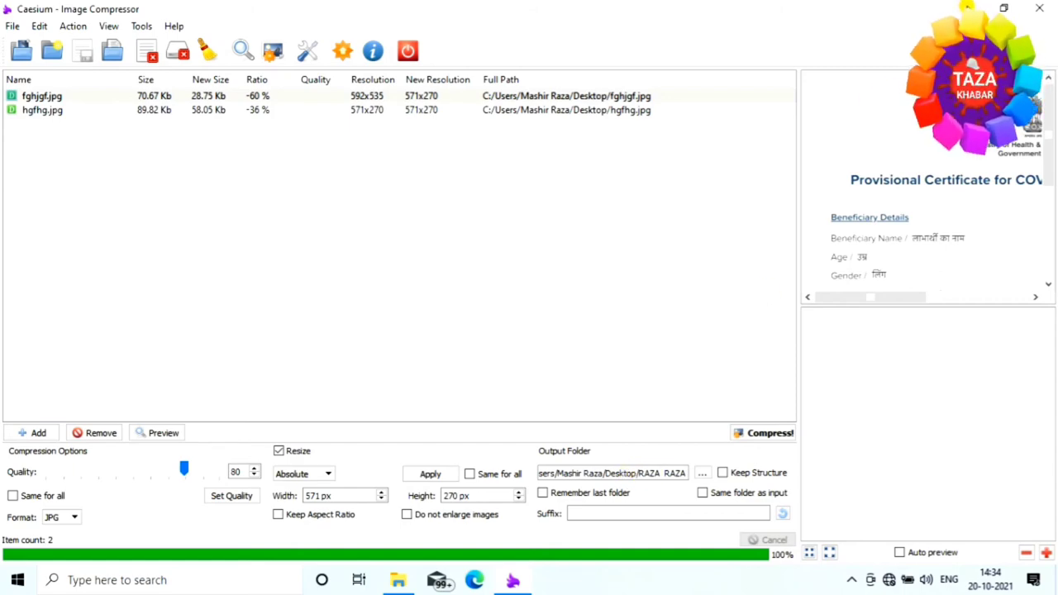
# Minimize Caesium, open the output folder on the Desktop and check the combined size of both compressed images.
pyautogui.click(966, 7)
pyautogui.click(1034, 9)
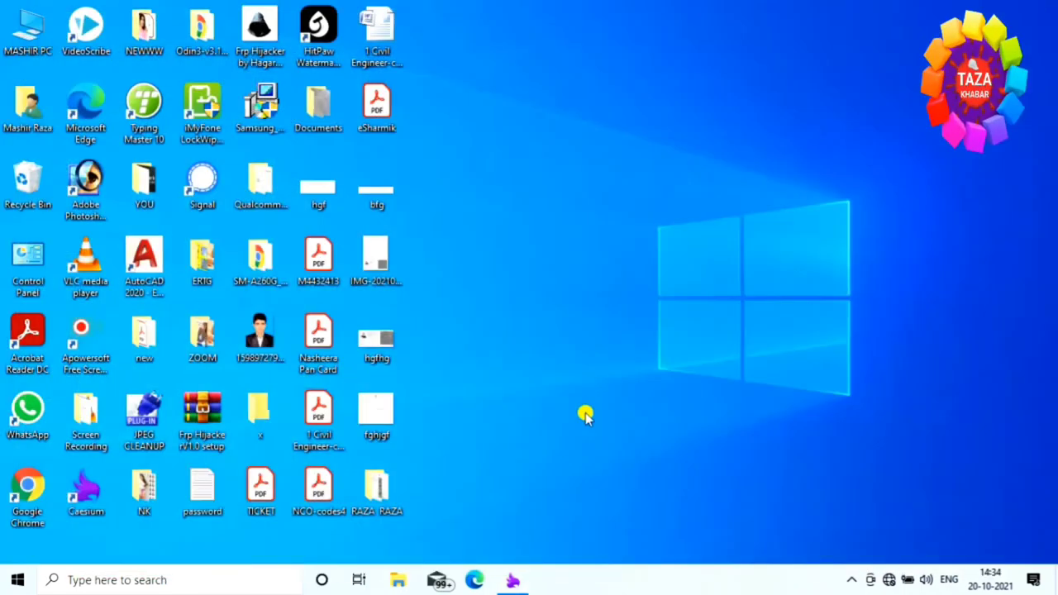
pyautogui.rightClick(559, 287)
pyautogui.click(595, 333)
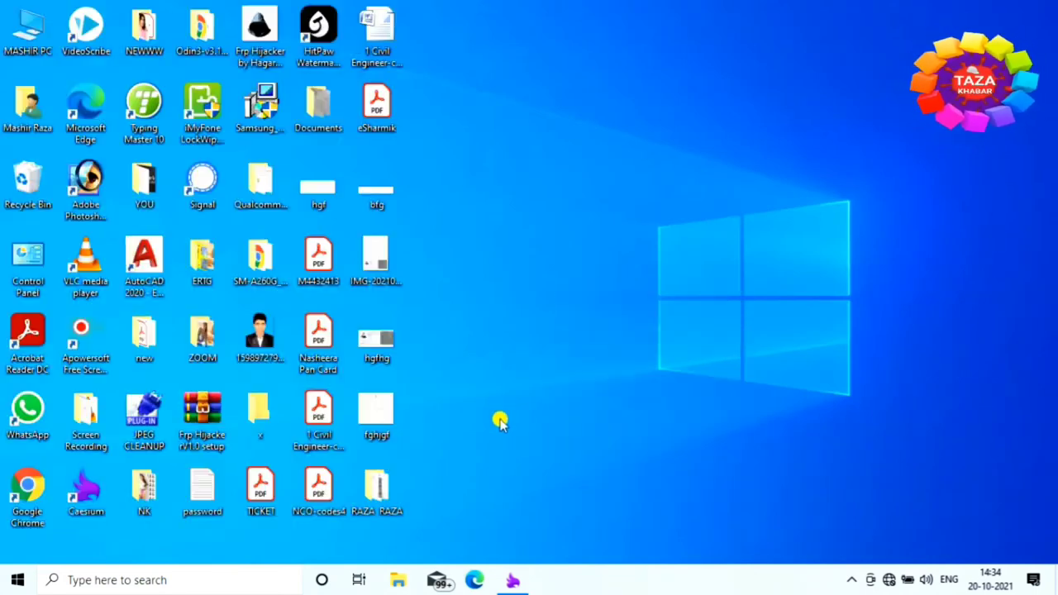
pyautogui.doubleClick(377, 497)
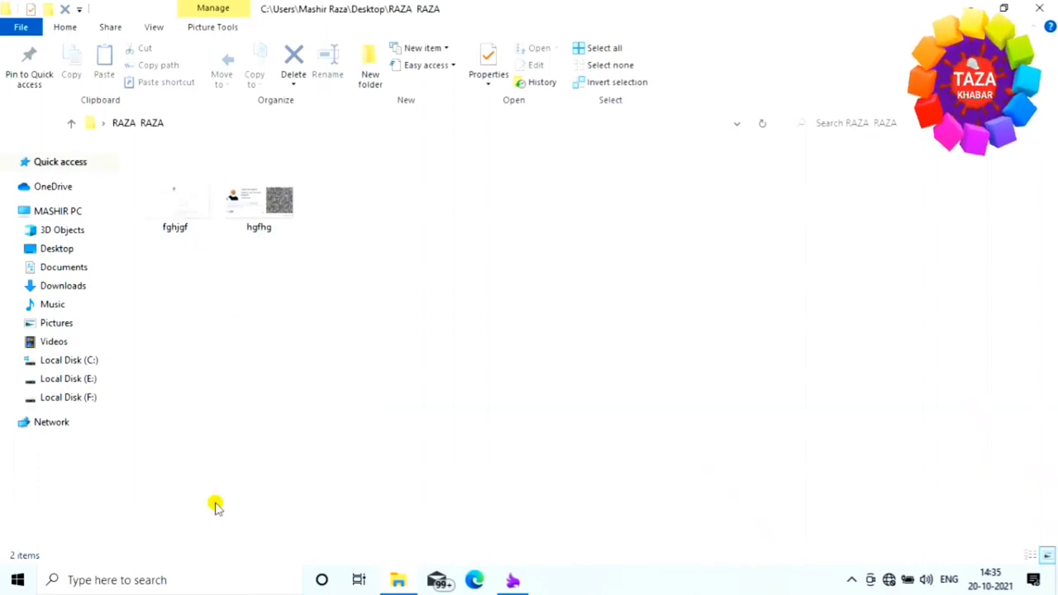
pyautogui.moveTo(263, 211)
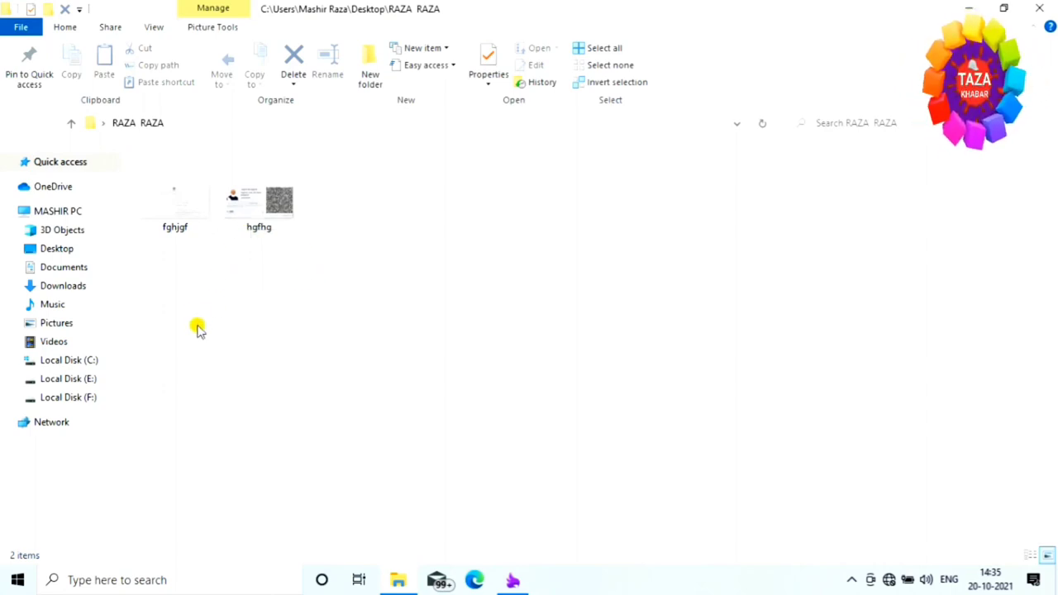
pyautogui.hotkey('ctrl', 'a')
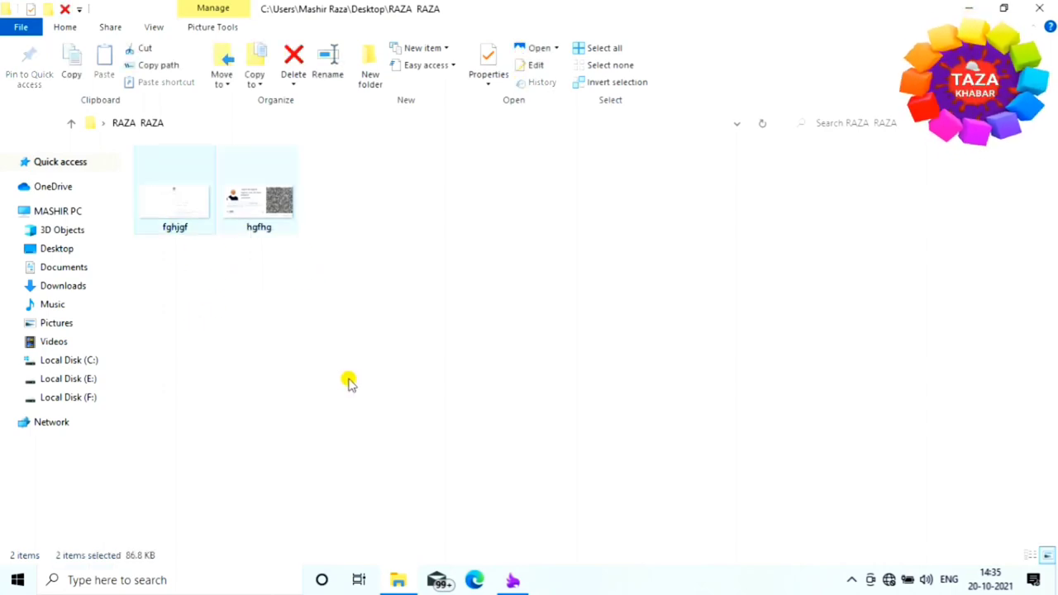
pyautogui.click(376, 279)
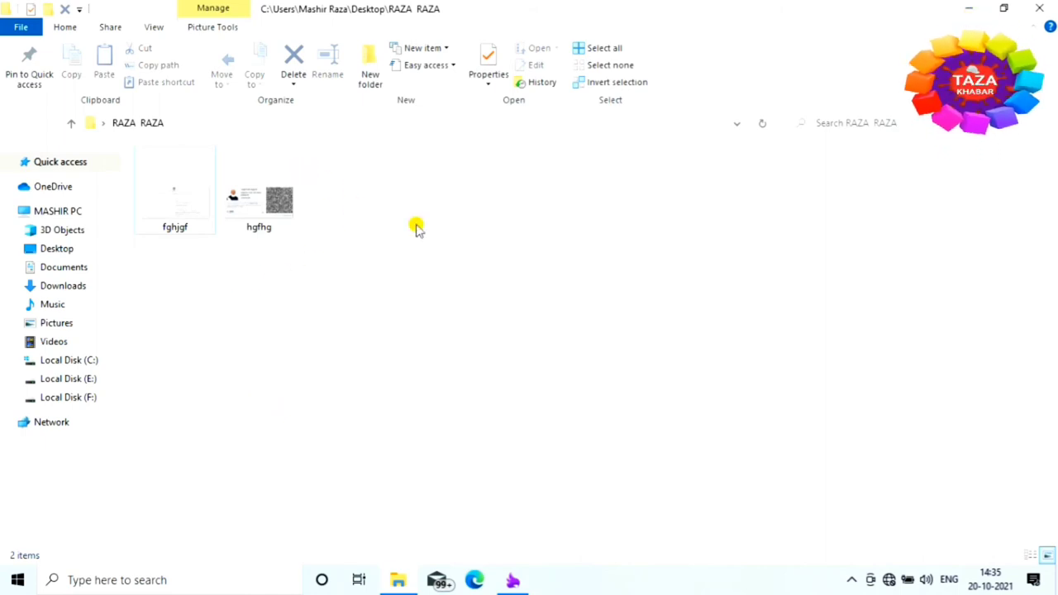
# View the compressed hgfhg image at full size, and close the image viewer and the output folder window.
pyautogui.doubleClick(264, 217)
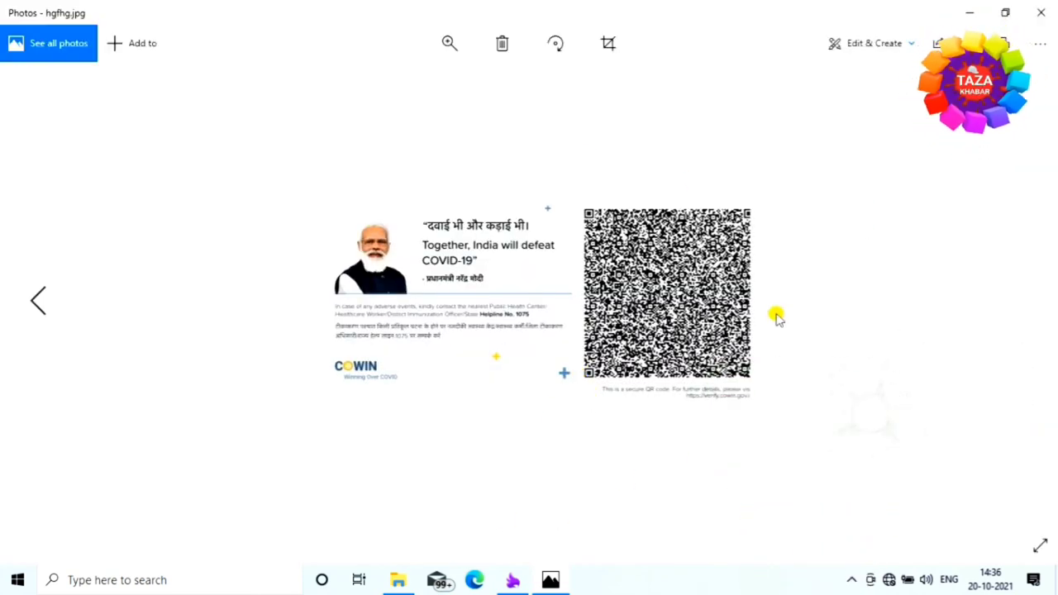
pyautogui.click(1036, 10)
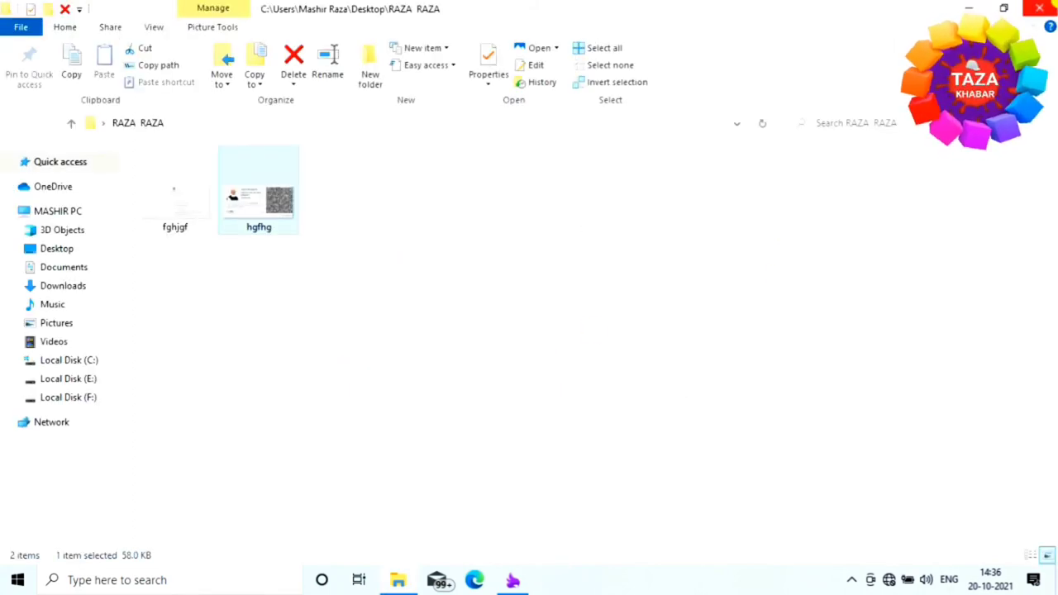
pyautogui.click(1043, 8)
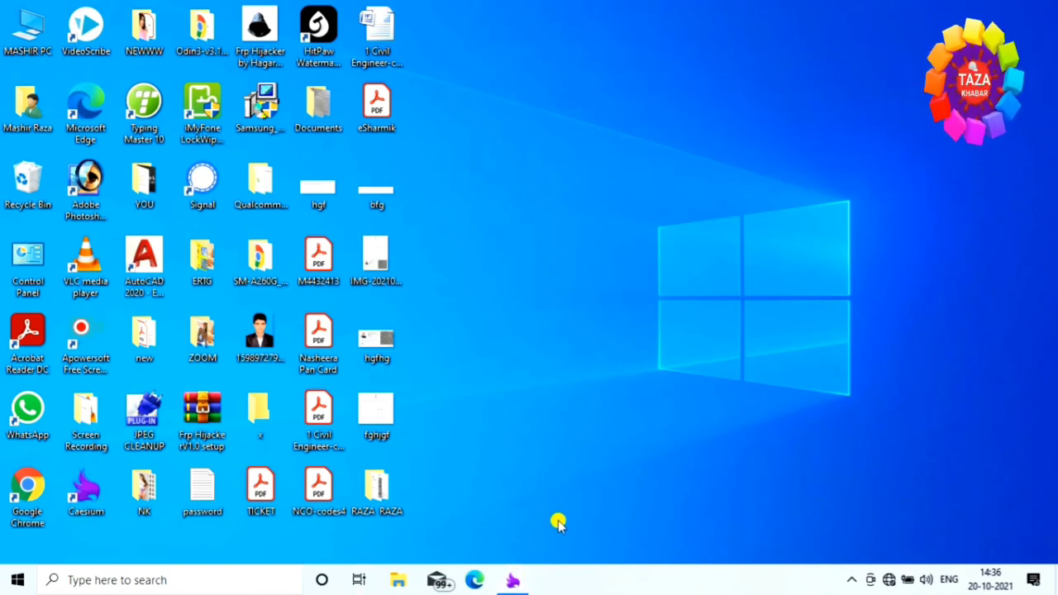
# Close Caesium, and view the original vaccination certificate image from the Desktop before closing the viewer.
pyautogui.click(511, 580)
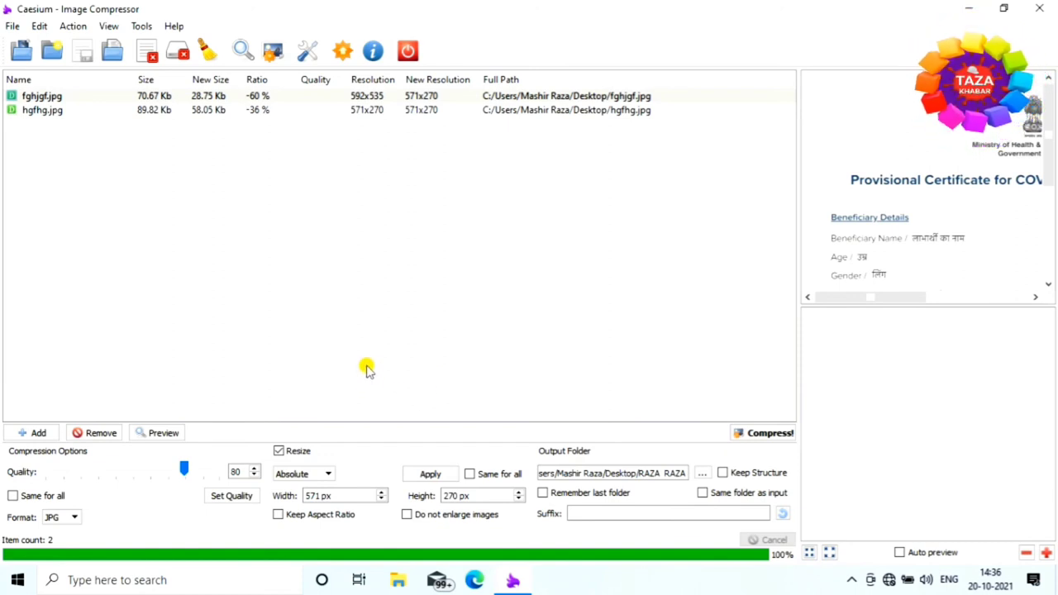
pyautogui.click(1047, 8)
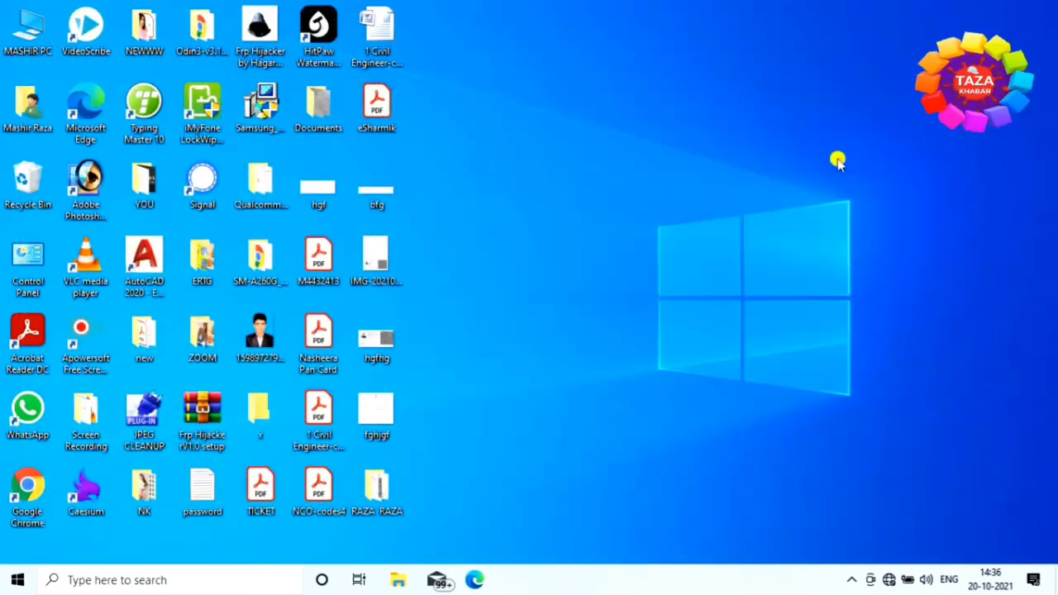
pyautogui.doubleClick(386, 263)
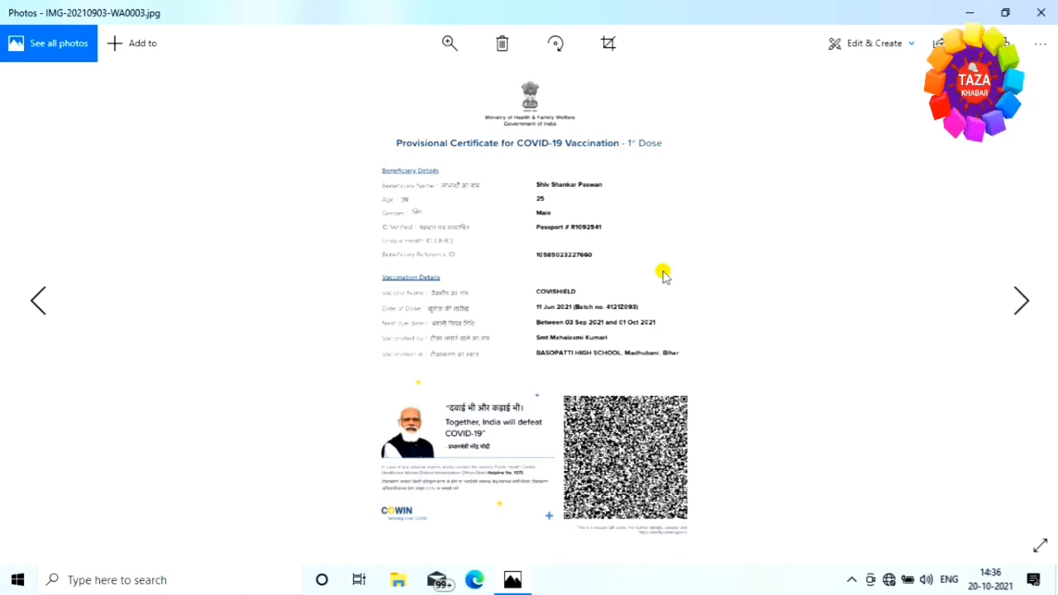
pyautogui.click(1039, 12)
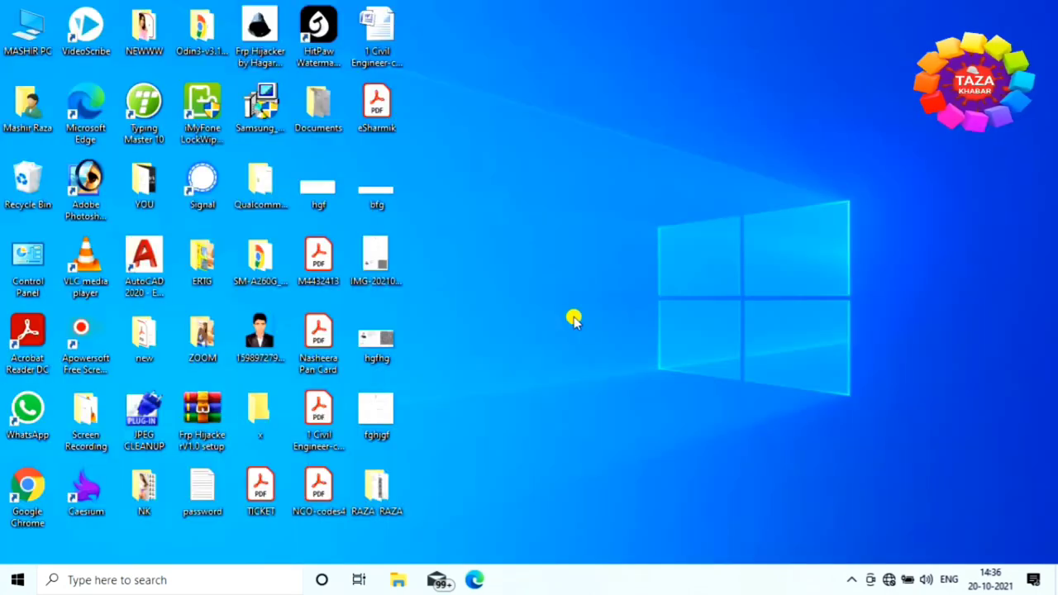